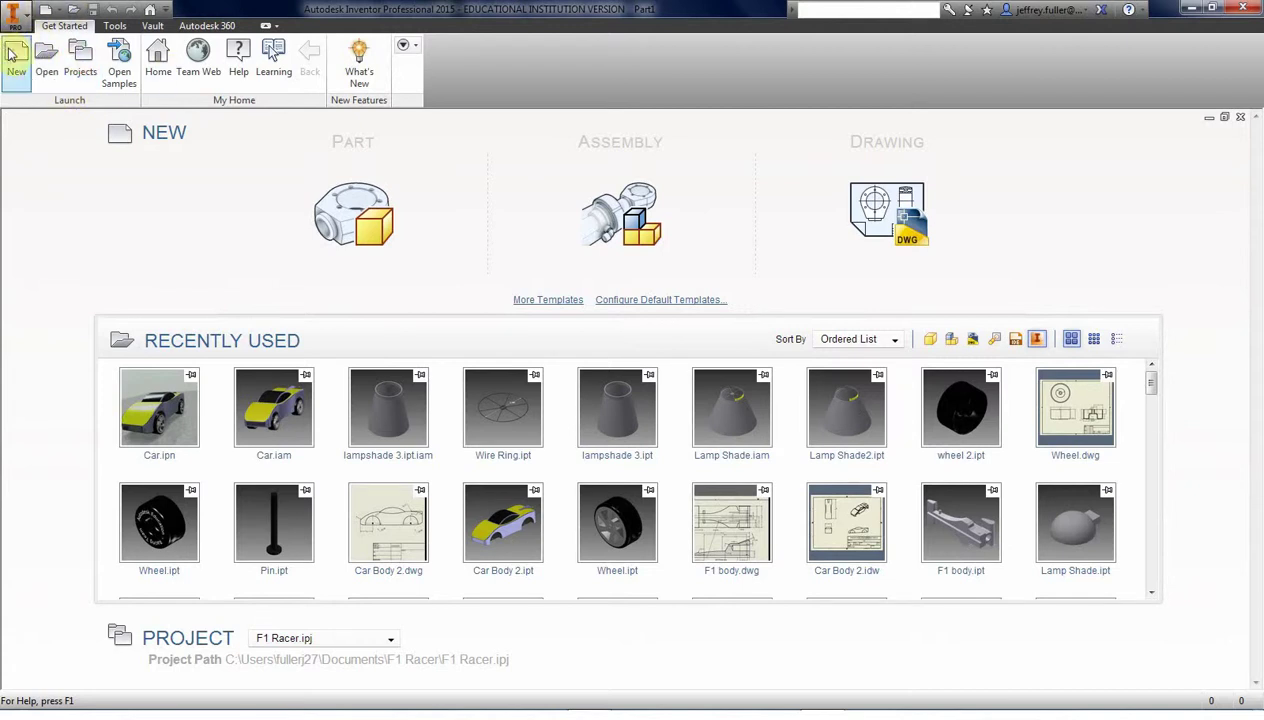
- Start creating a new file and open the project manager from its dialog
left_click(14, 56)
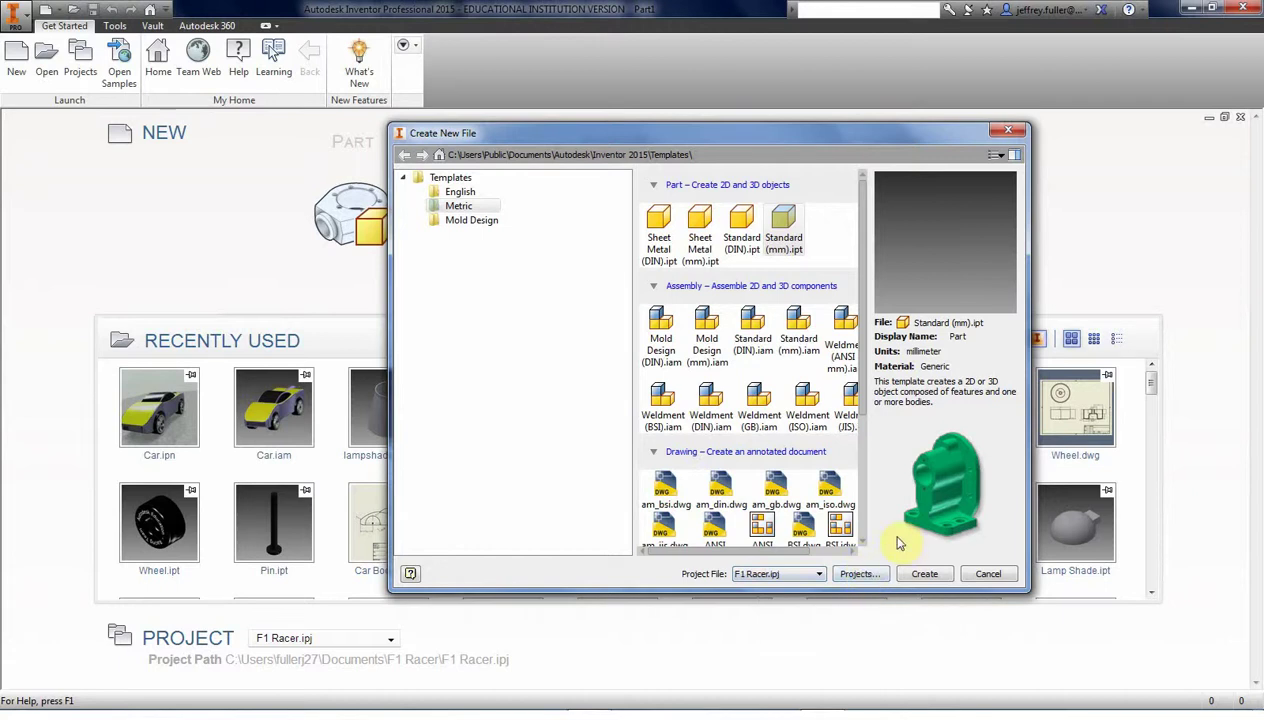
left_click(868, 576)
left_click(866, 578)
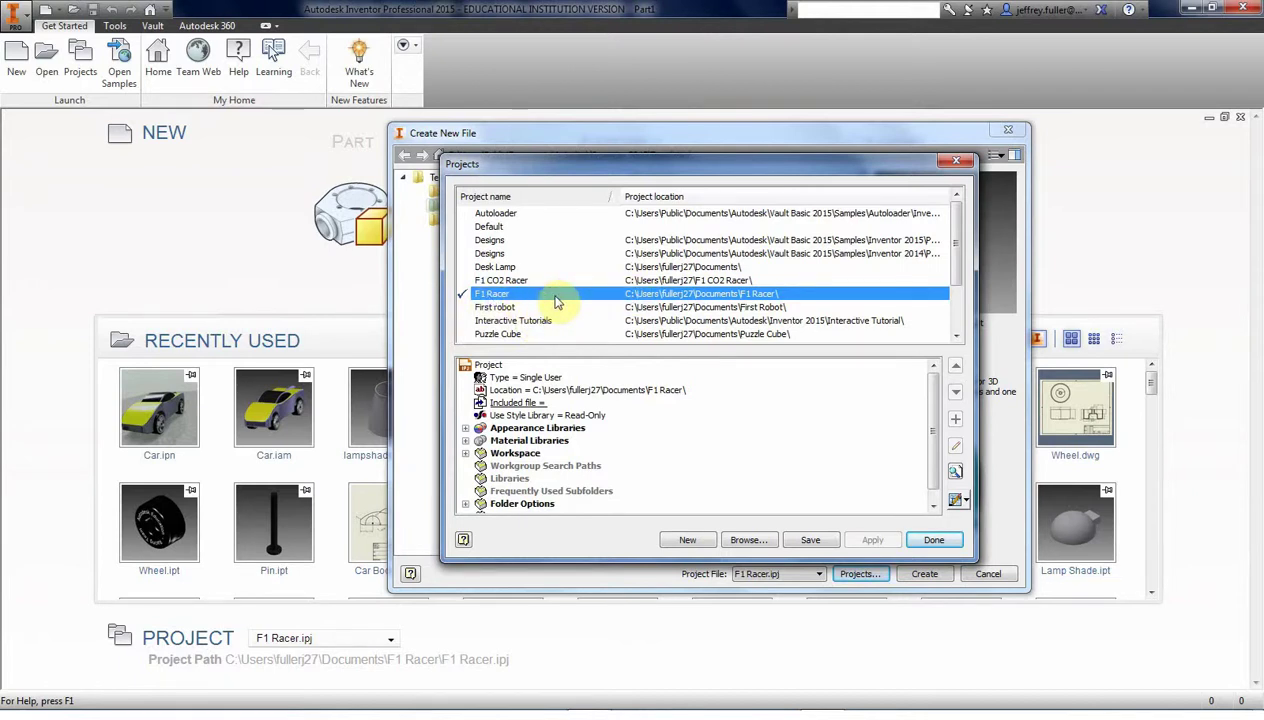
- Make Desk Lamp the active project, and switch the active project back to F1 Racer
left_click(488, 267)
left_click(872, 541)
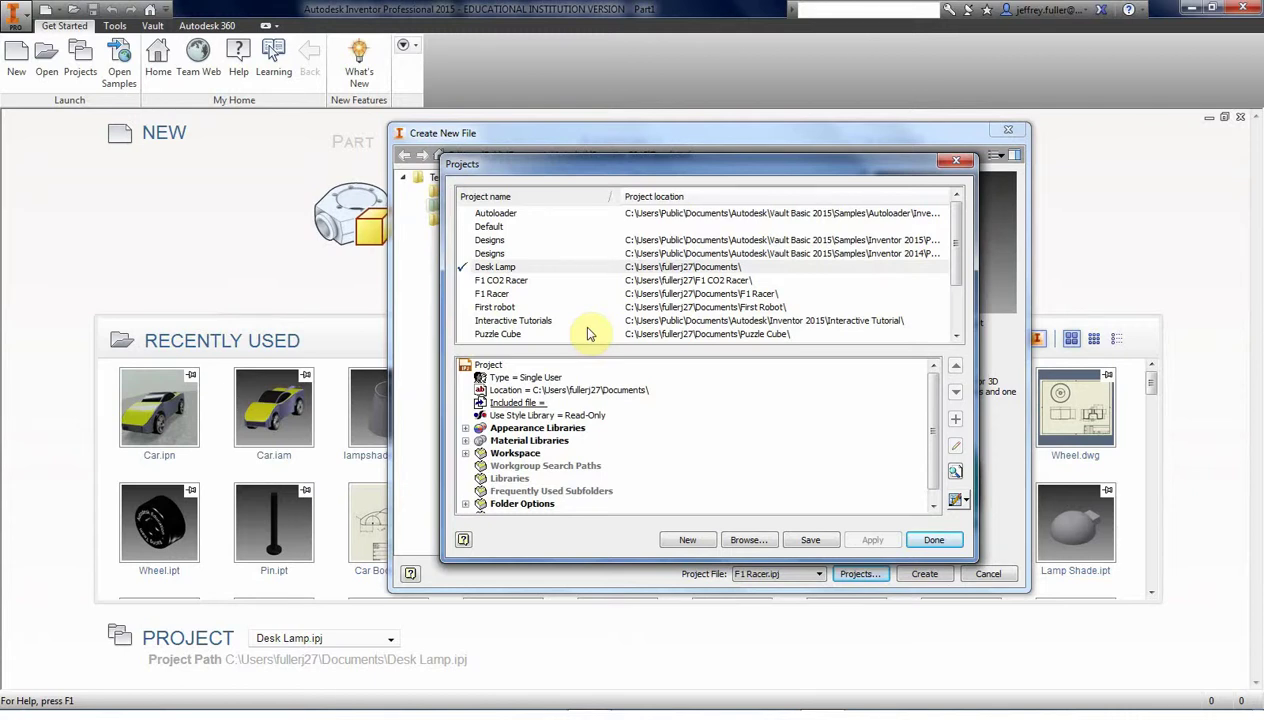
left_click(491, 293)
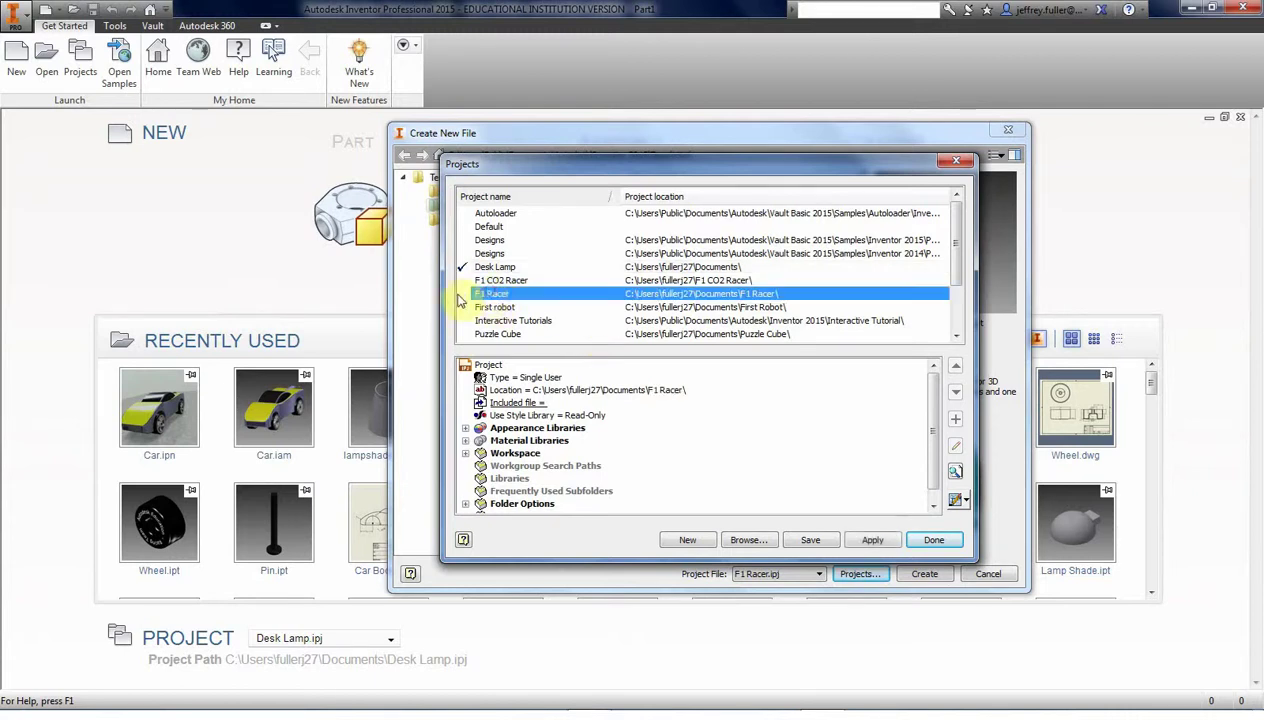
left_click(873, 539)
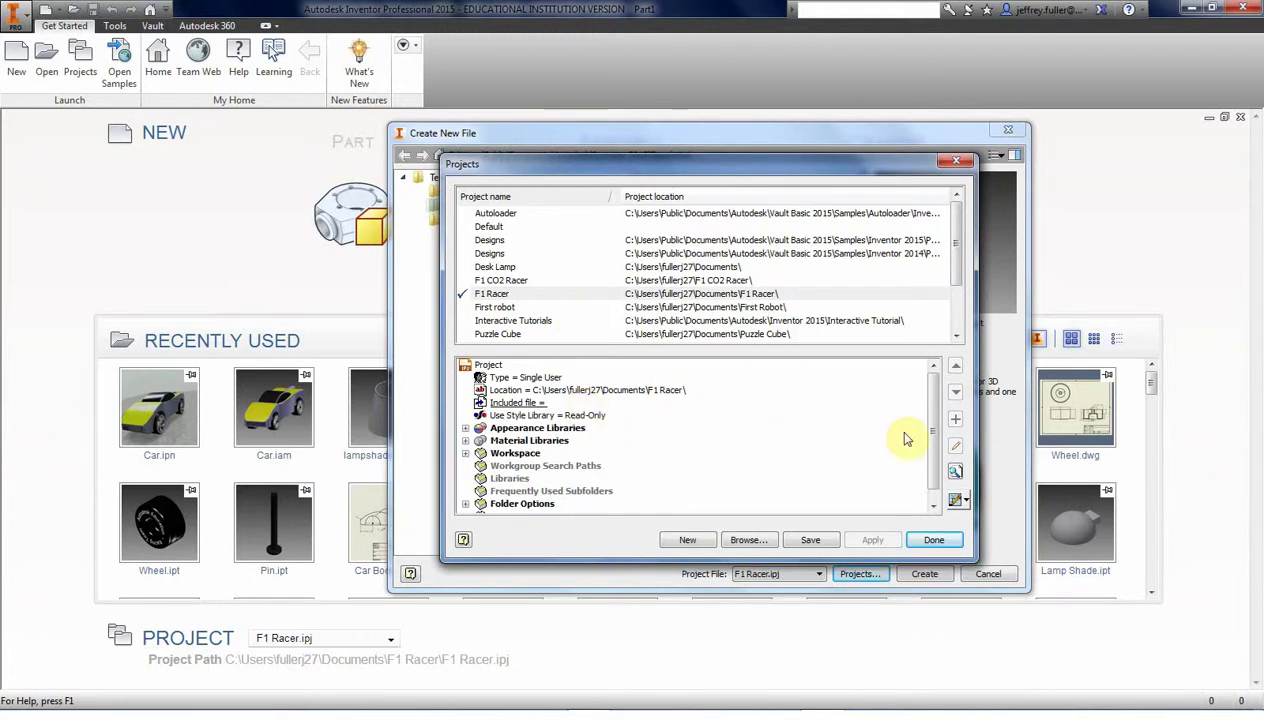
- Start a new single user project and name it F1 Racer 2
left_click(700, 545)
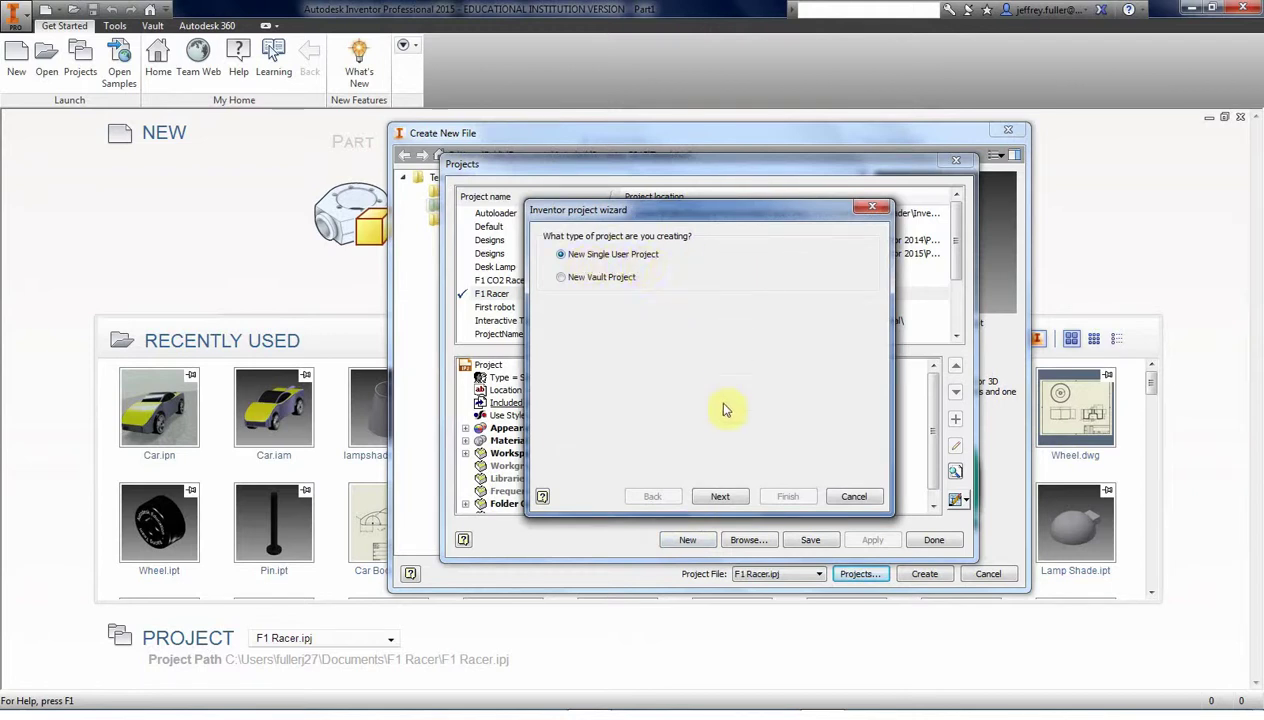
left_click(720, 496)
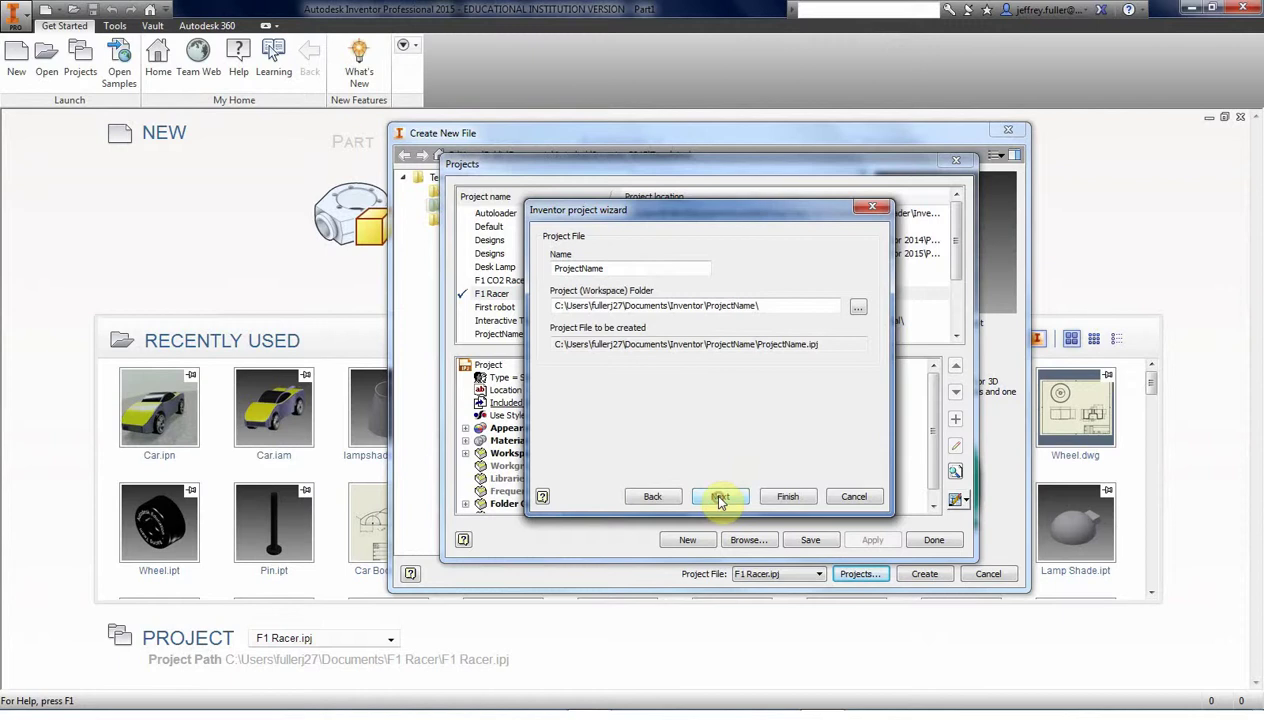
double_click(614, 269)
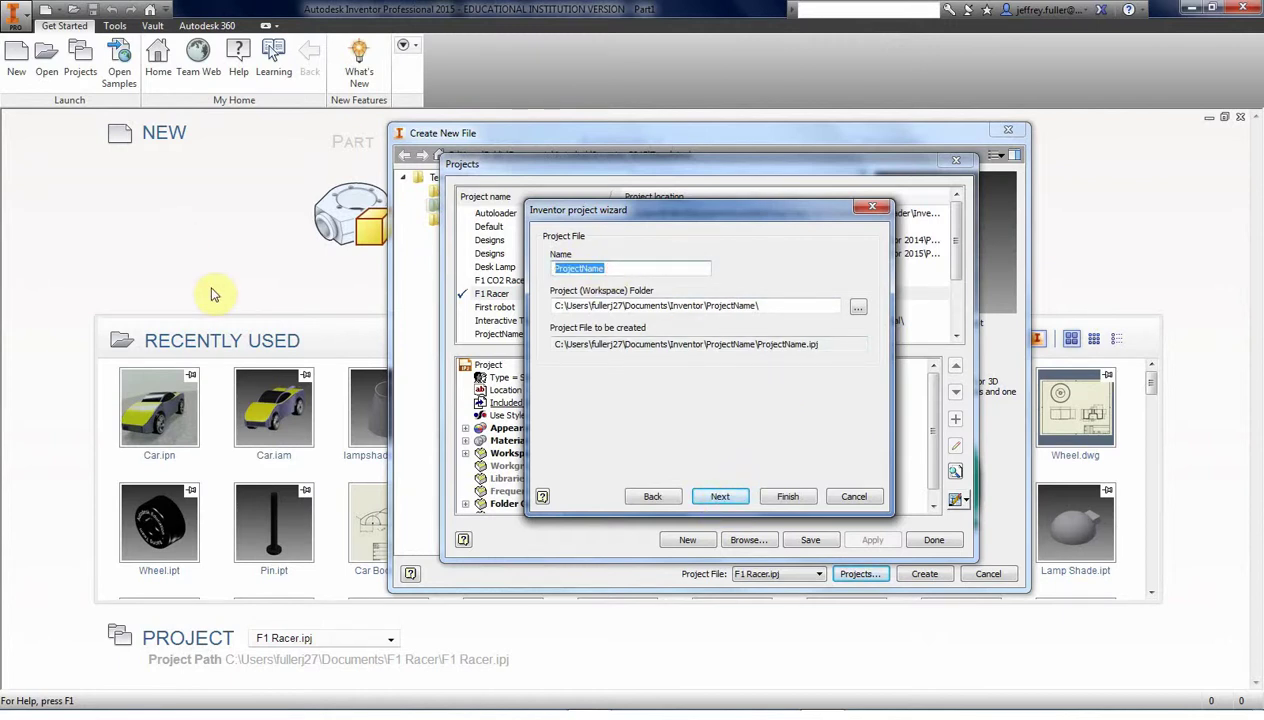
type("F1")
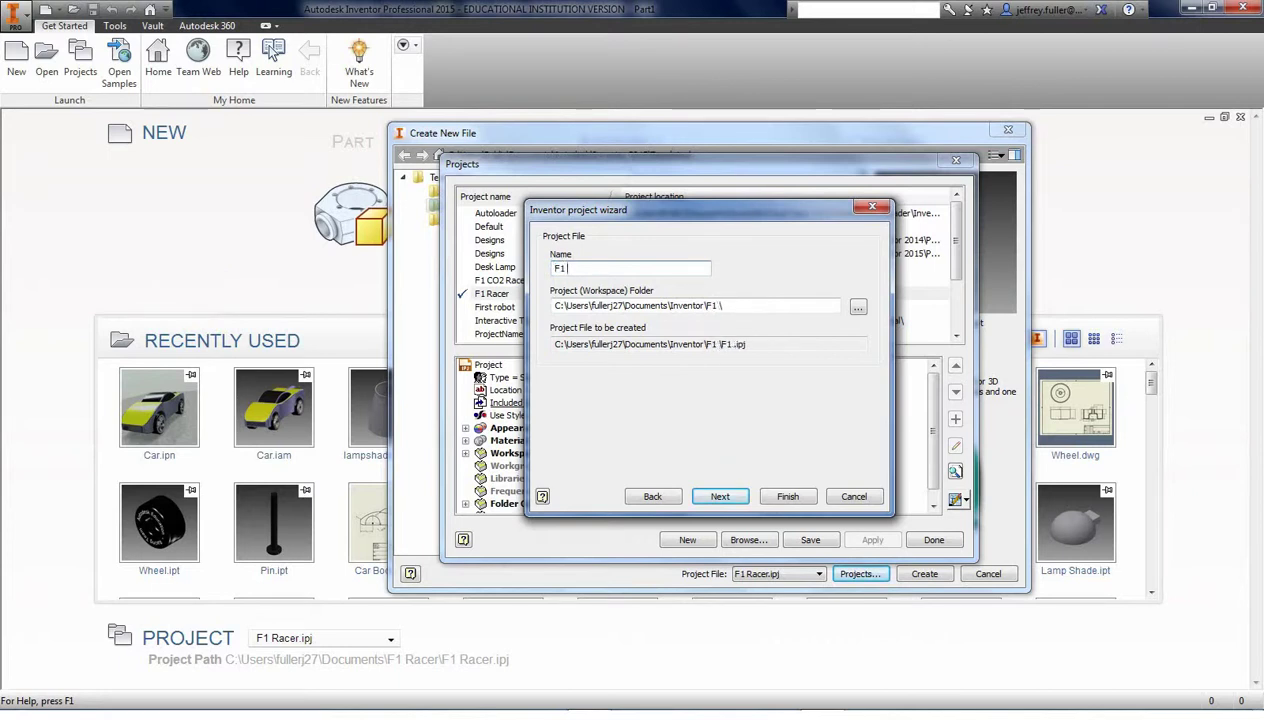
type(" Racer")
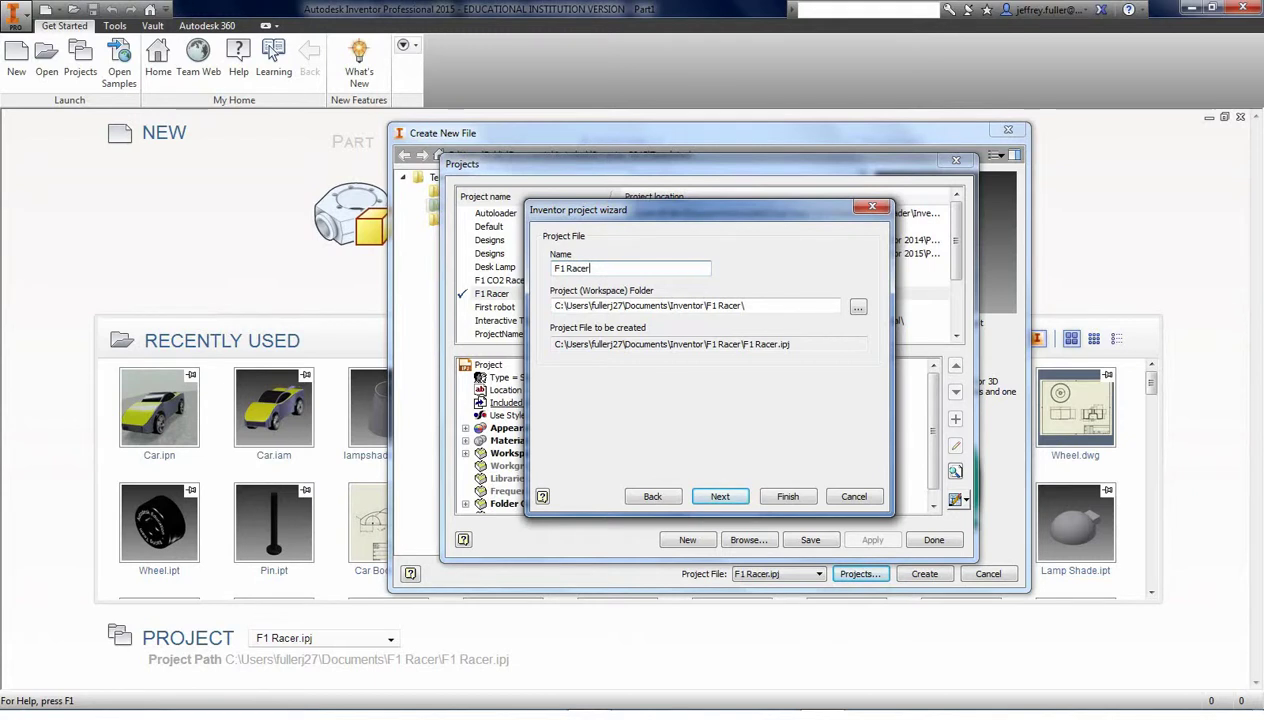
type(" 2")
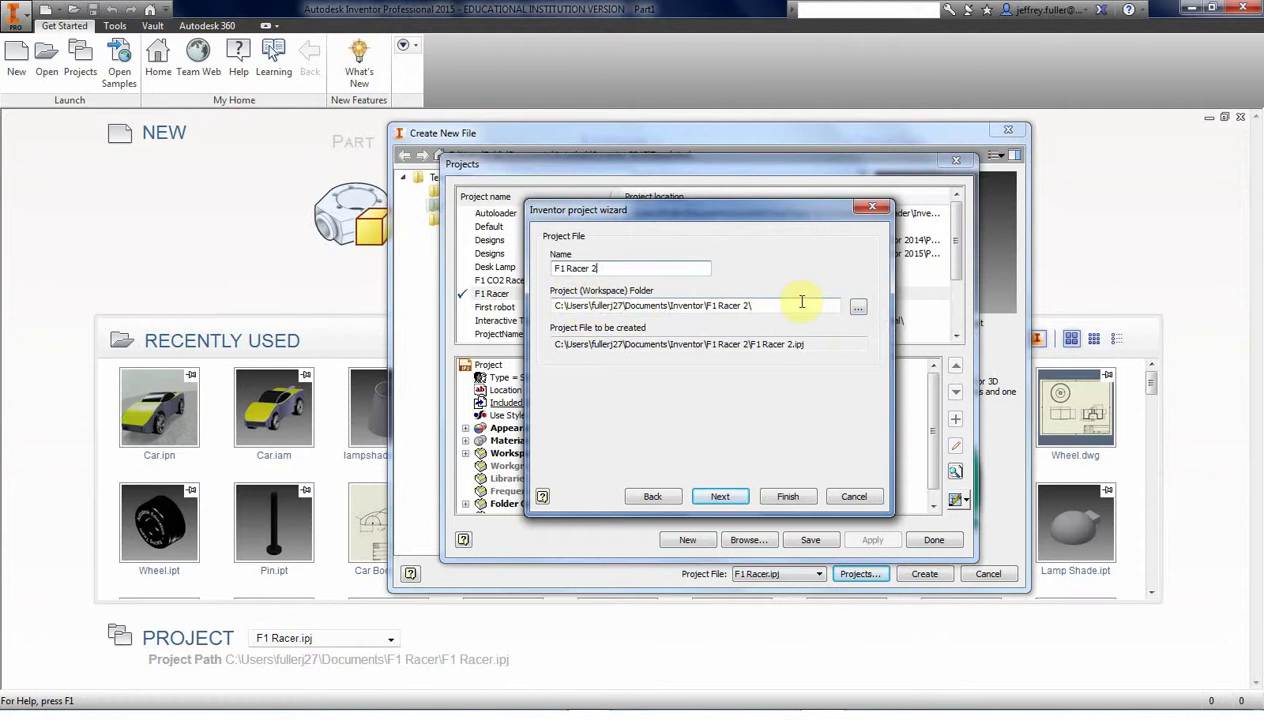
- Create a folder named F1 Racer 2 in My Documents and choose it as the project's workspace folder
left_click(858, 309)
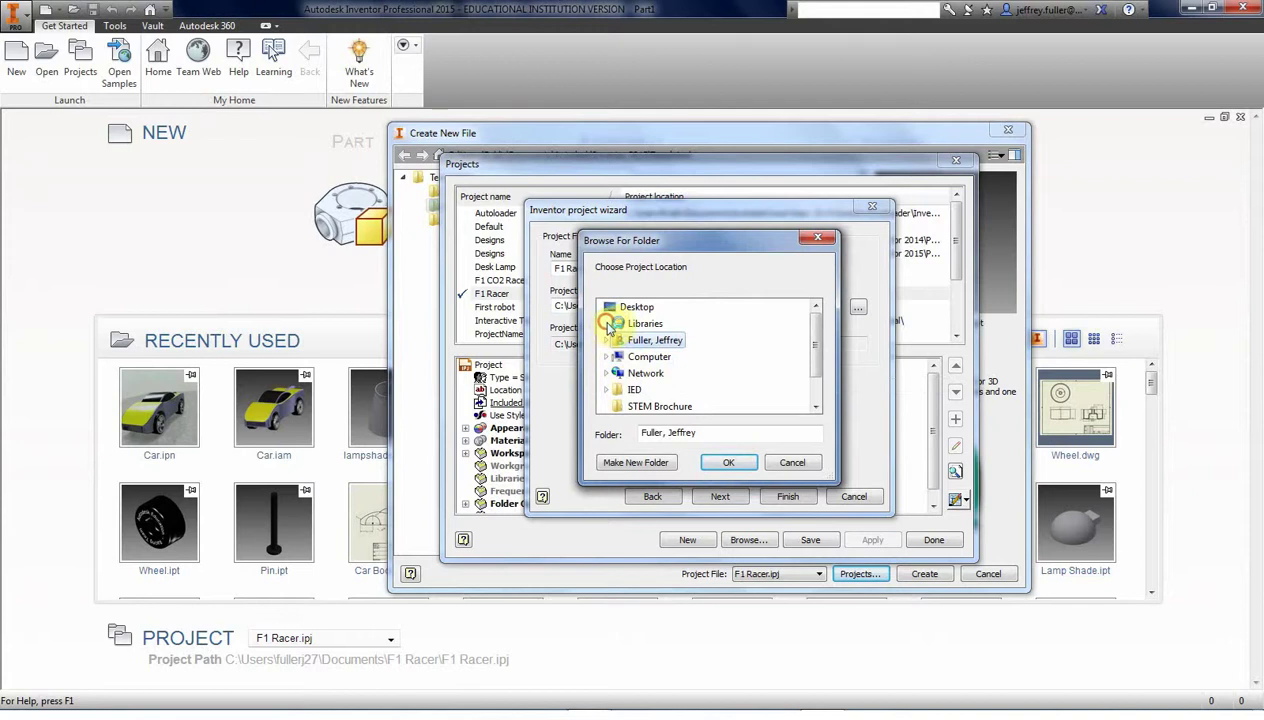
left_click(607, 325)
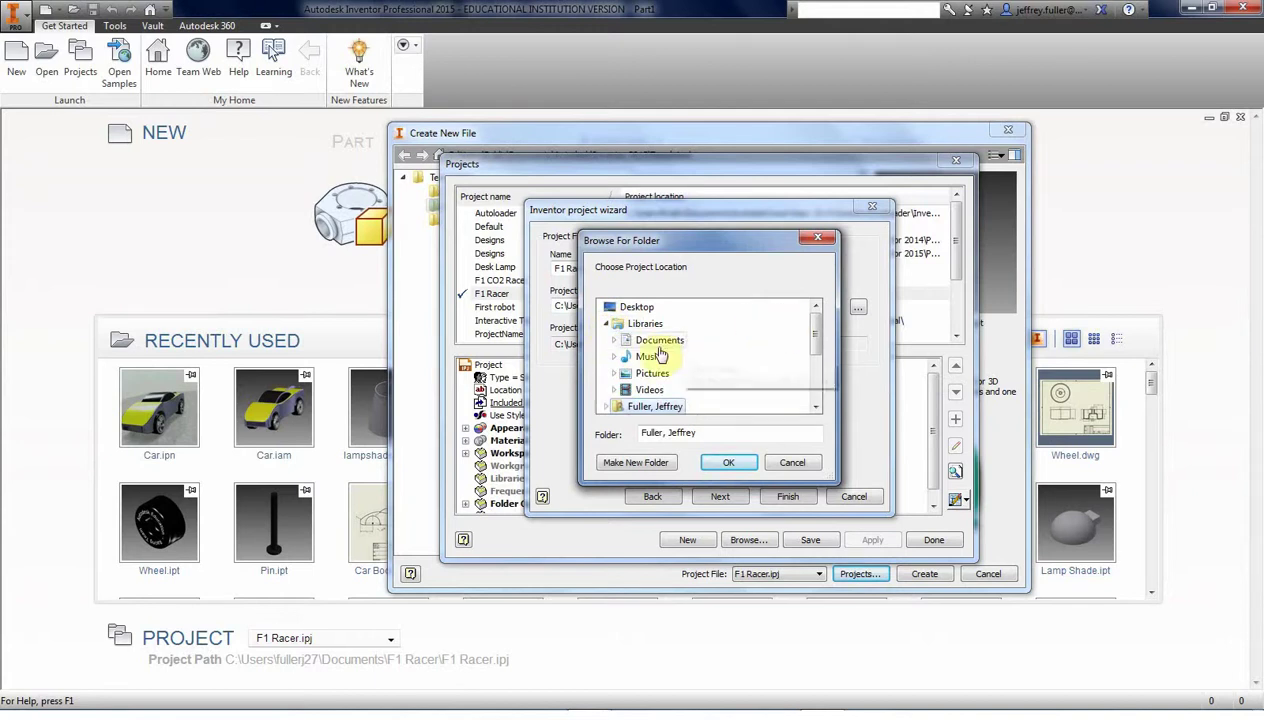
left_click(615, 341)
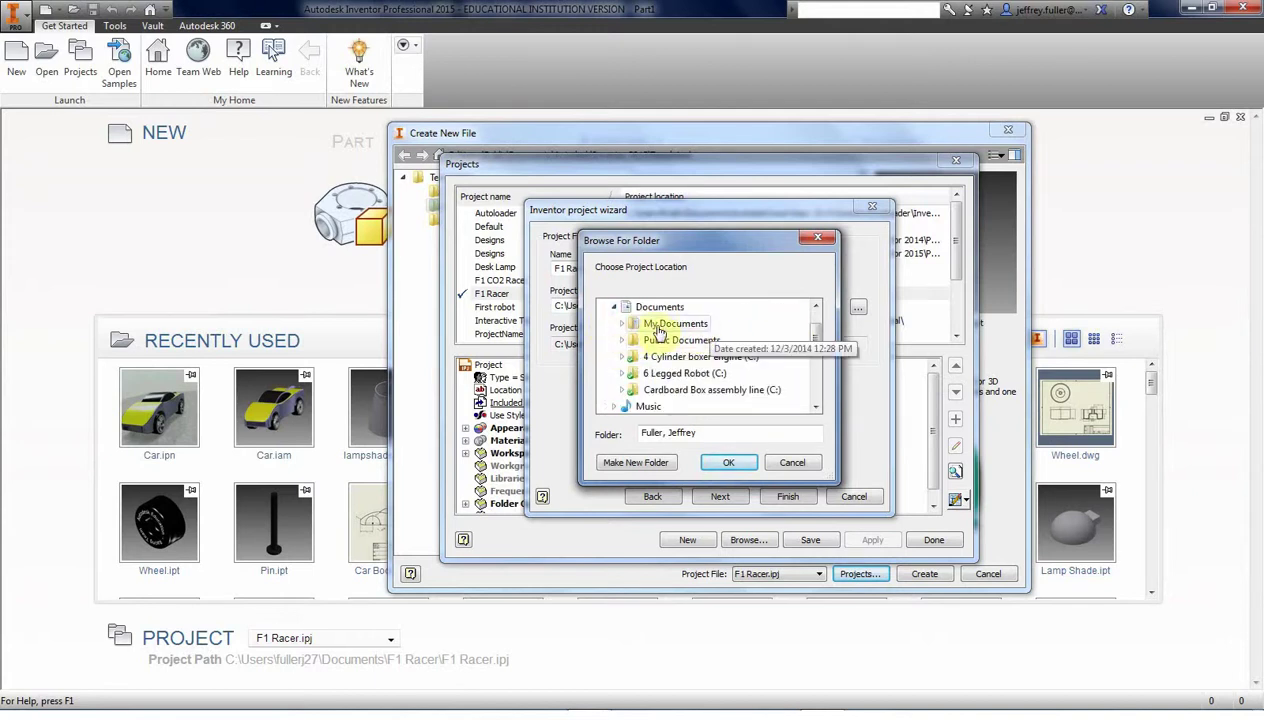
double_click(650, 323)
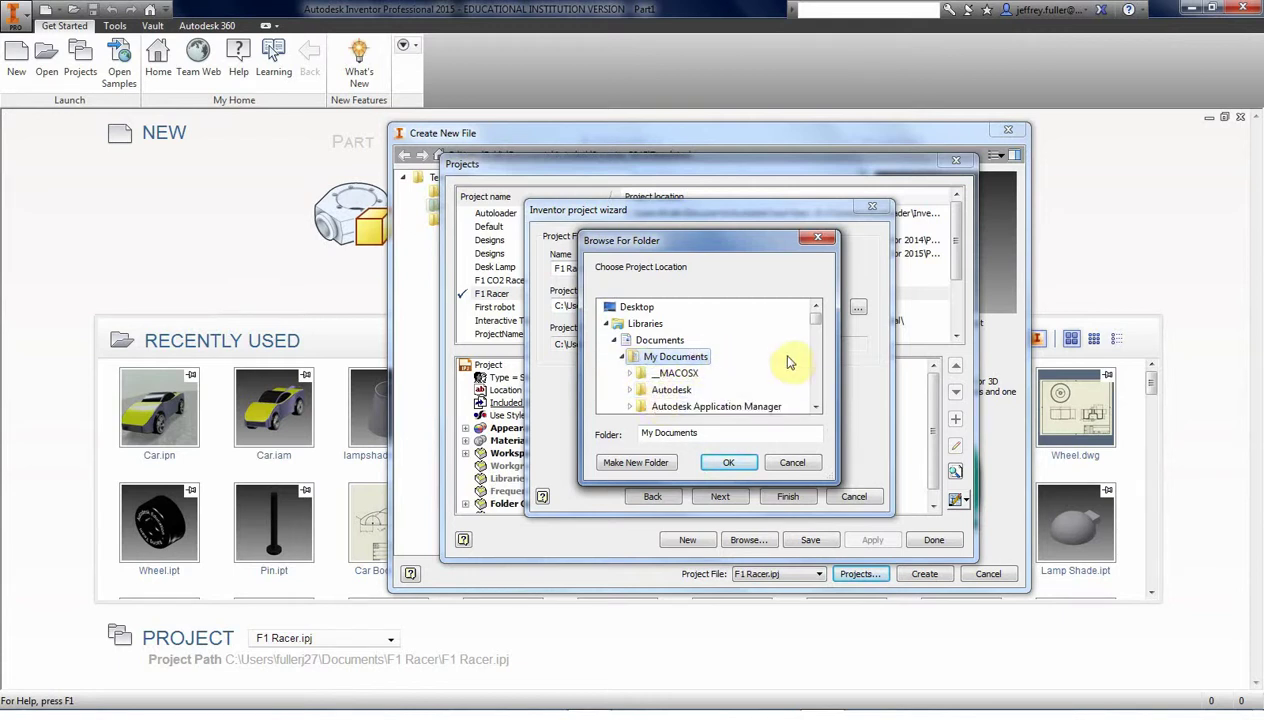
scroll(816, 322, "down", 1)
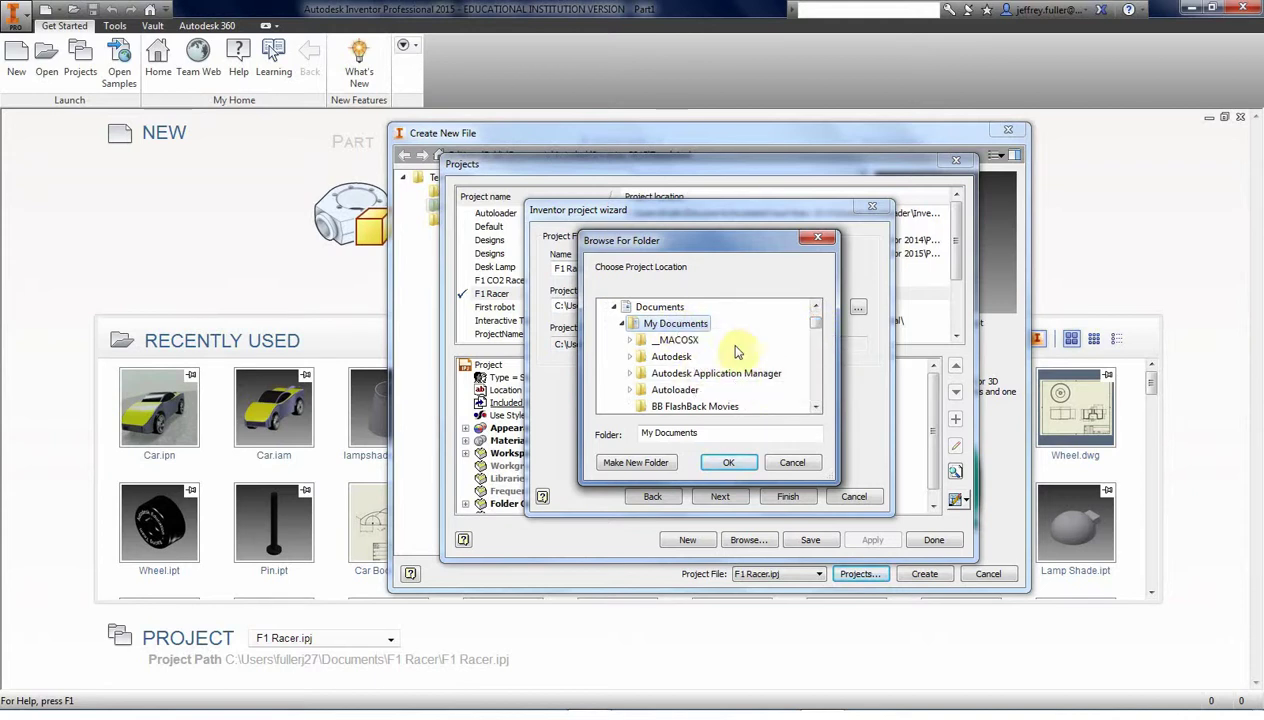
left_click(636, 466)
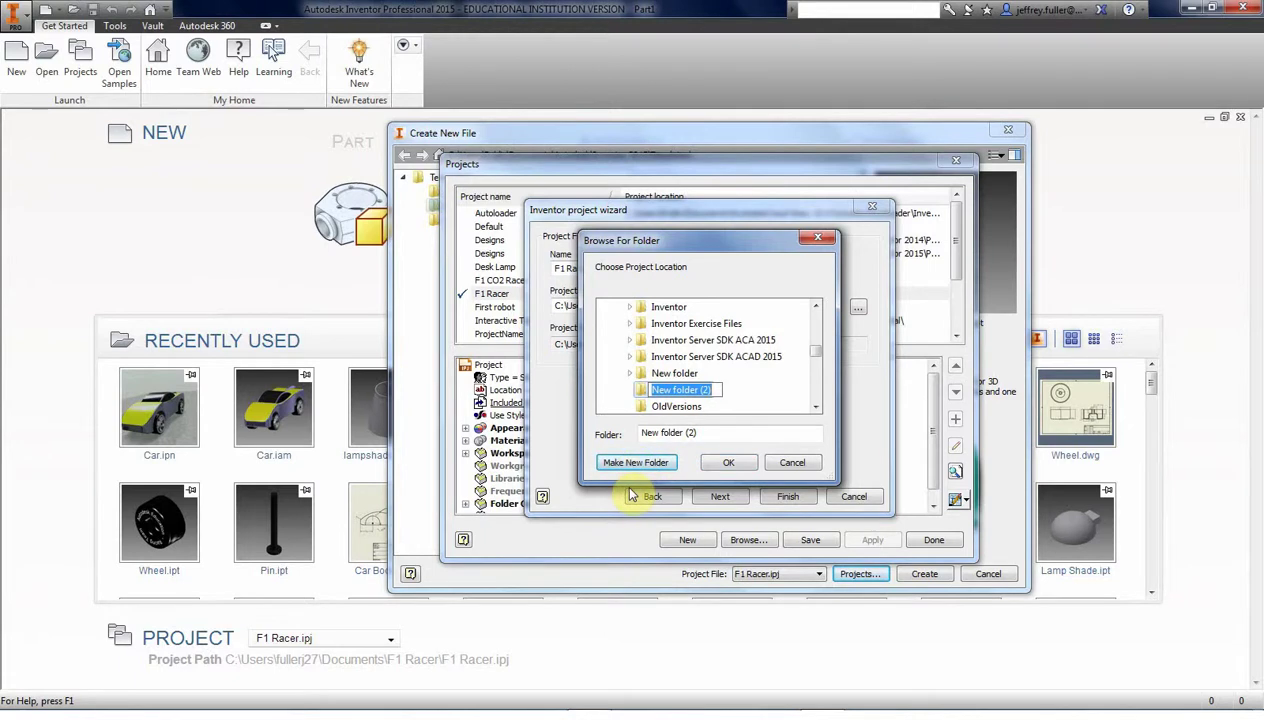
type("F")
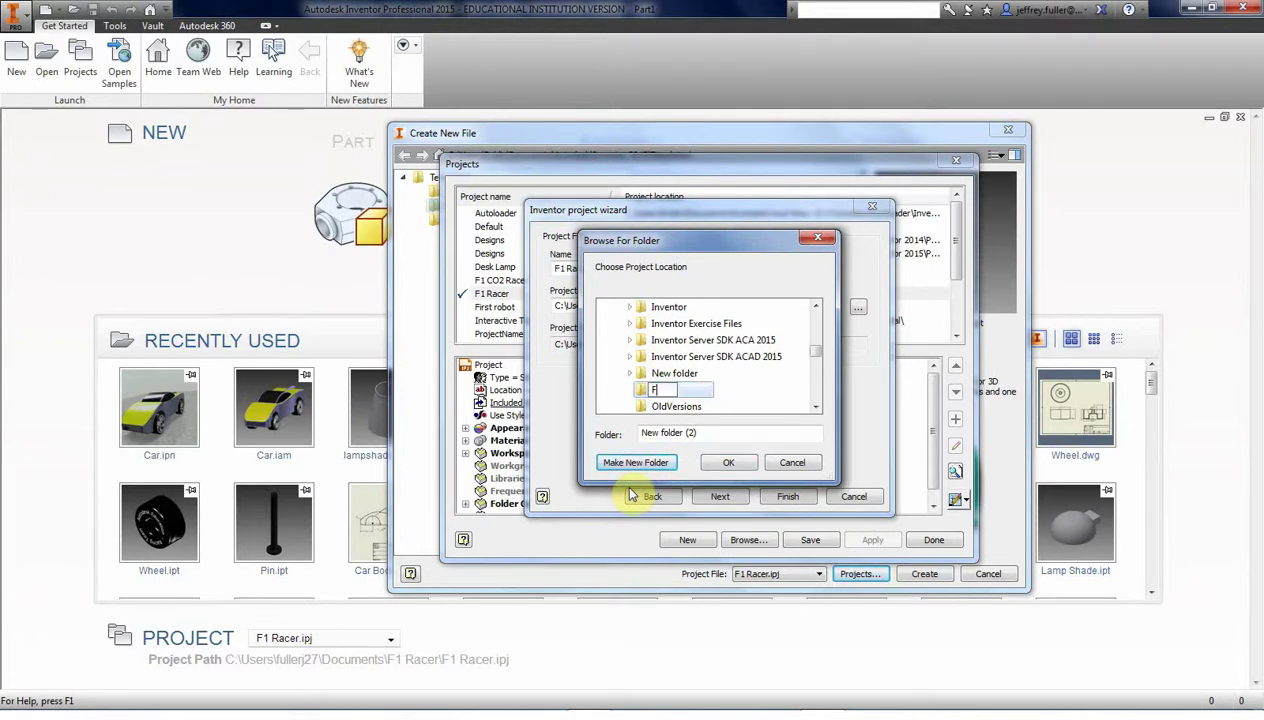
type("1 Racer 2")
left_click(729, 463)
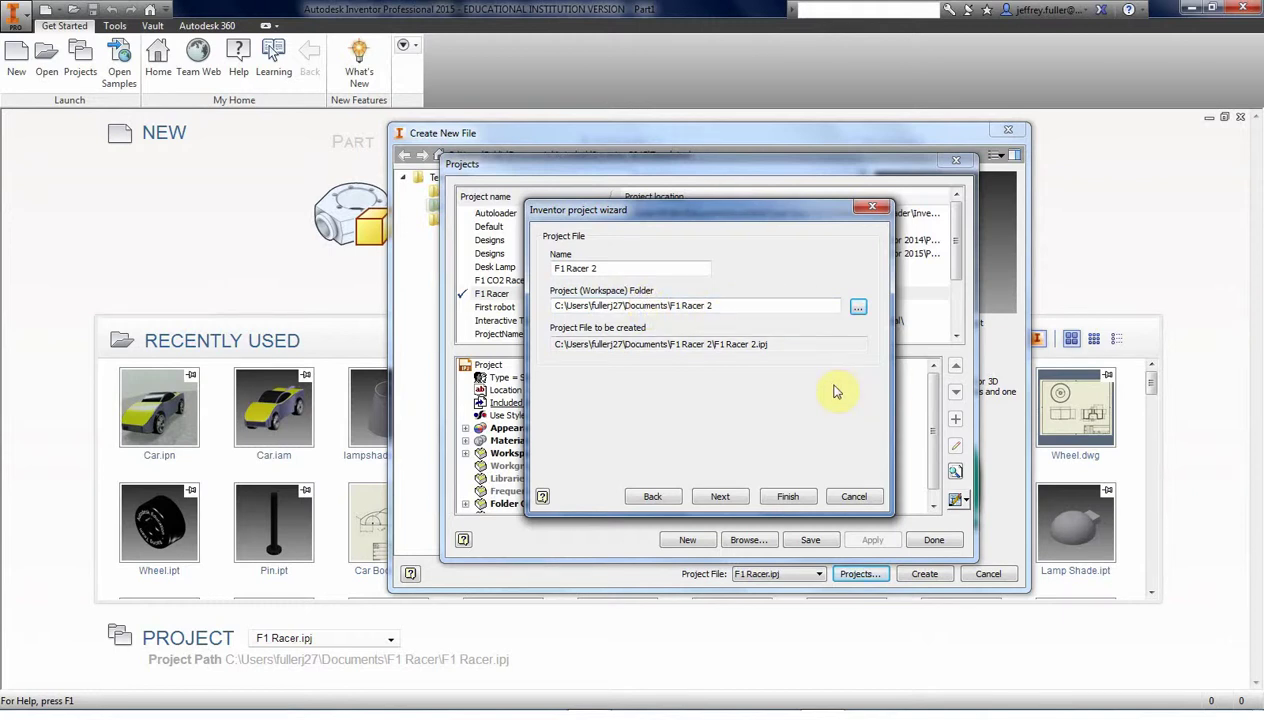
- Finish creating the F1 Racer 2 project and close the project manager and the new file dialog
left_click(793, 497)
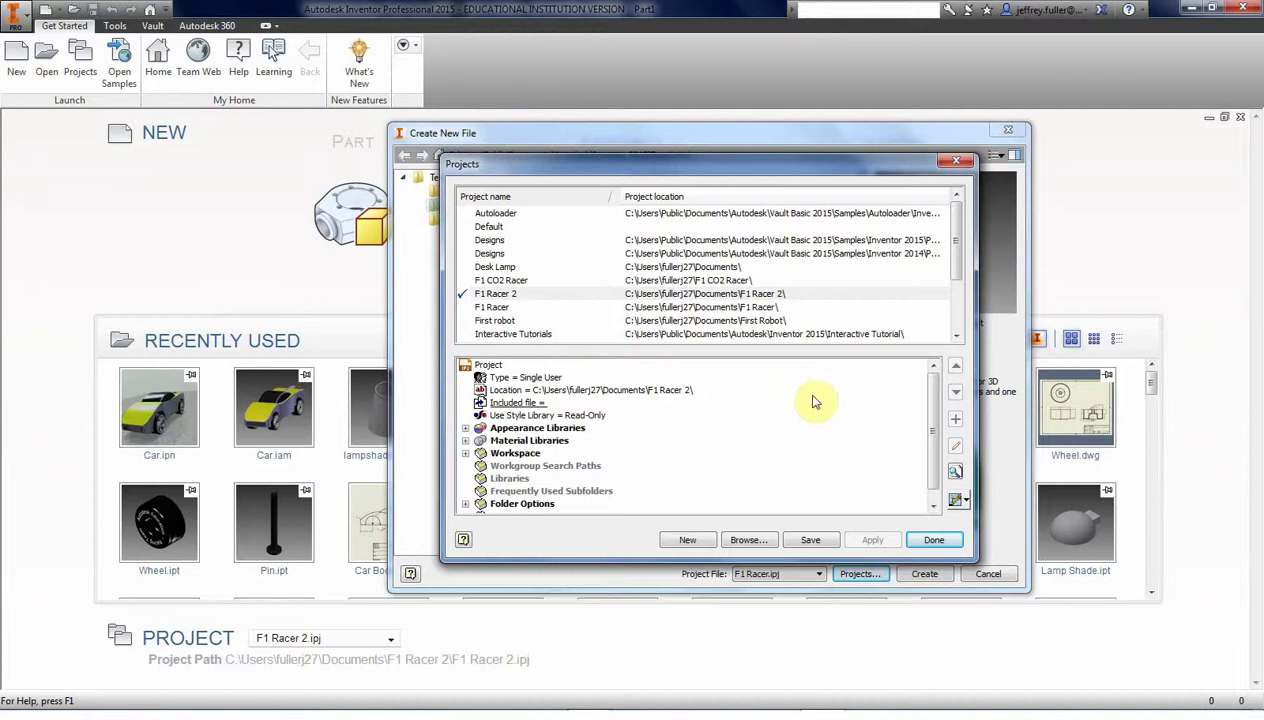
left_click(932, 540)
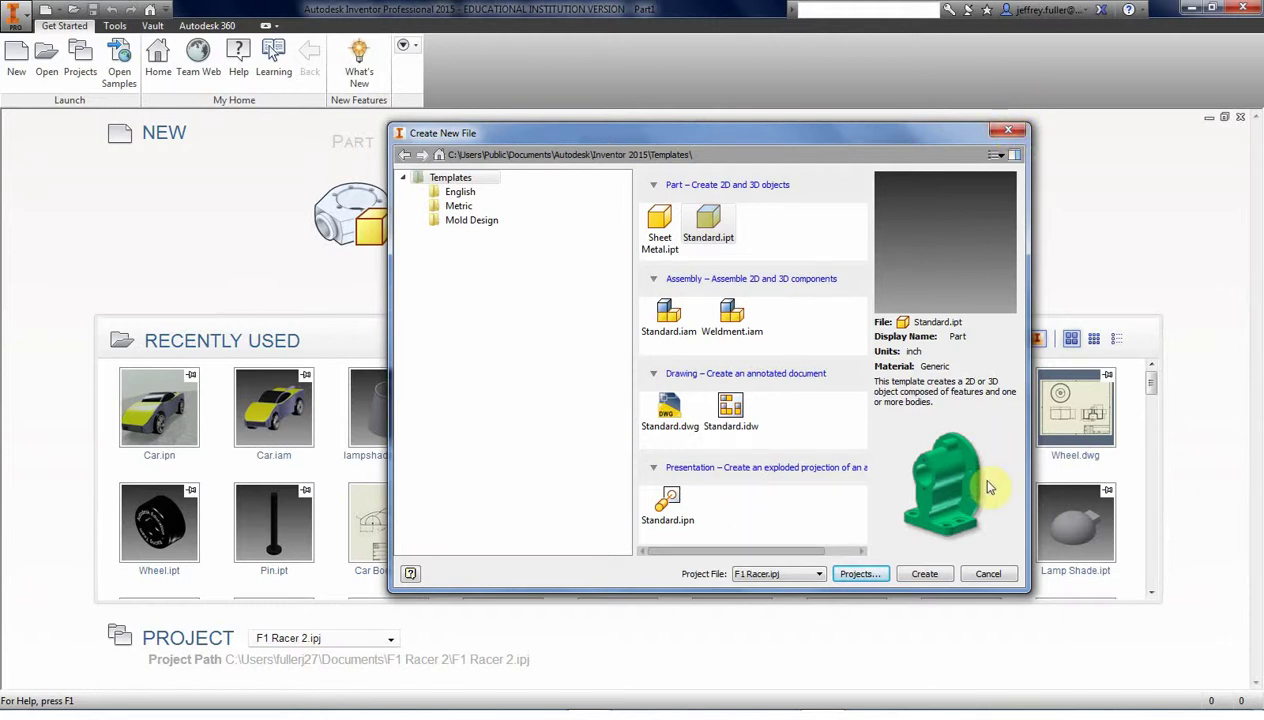
left_click(1008, 130)
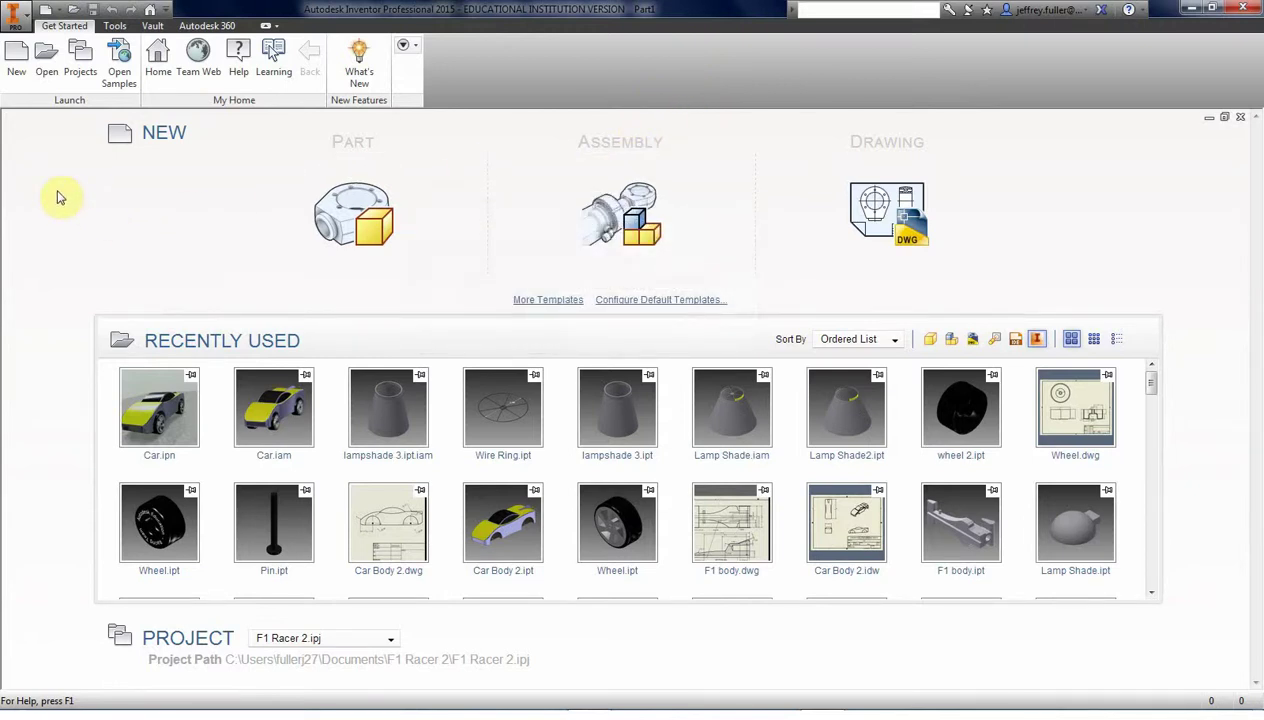
- Create a new part from the metric Standard (mm).ipt template in the F1 Racer 2 project
left_click(14, 58)
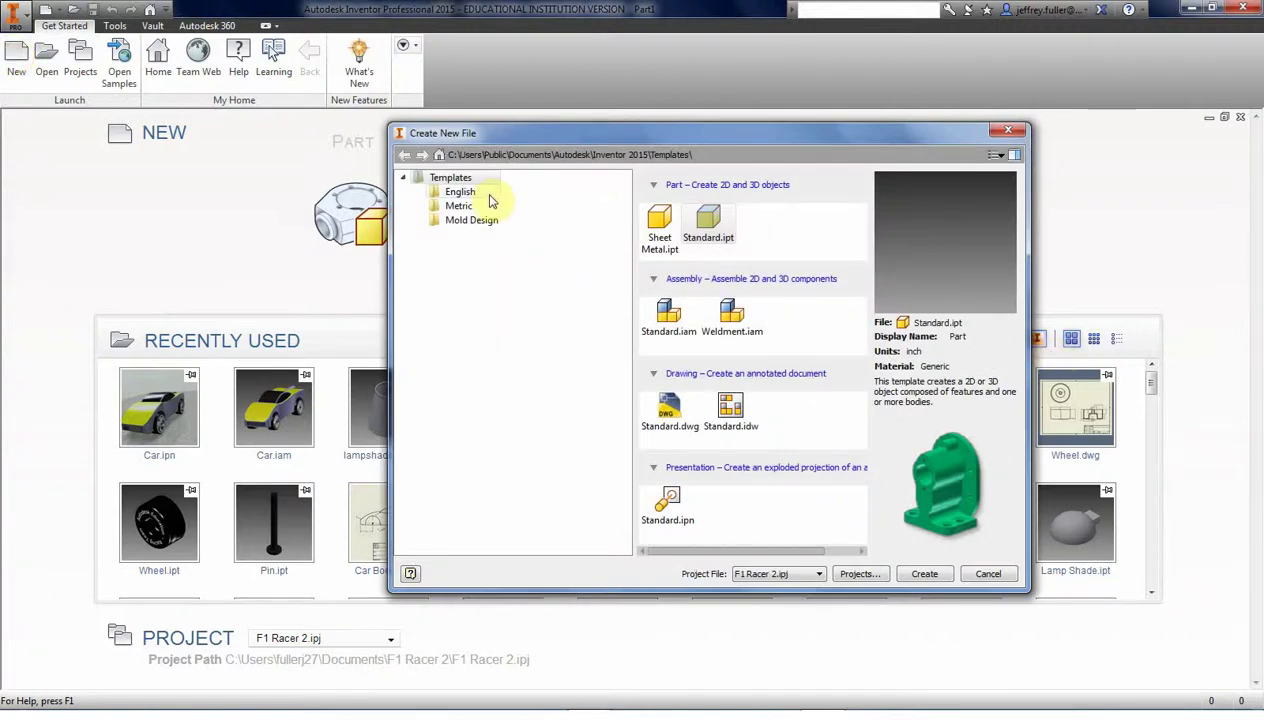
left_click(458, 206)
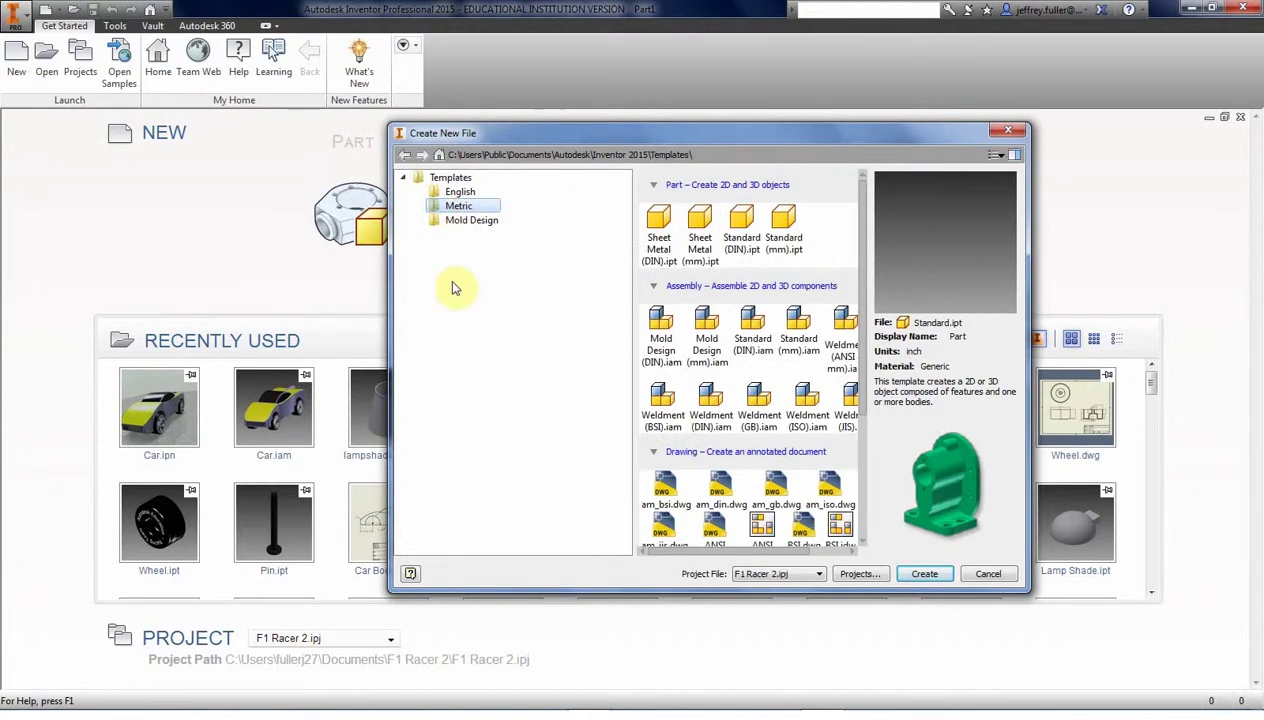
left_click(452, 192)
left_click(448, 207)
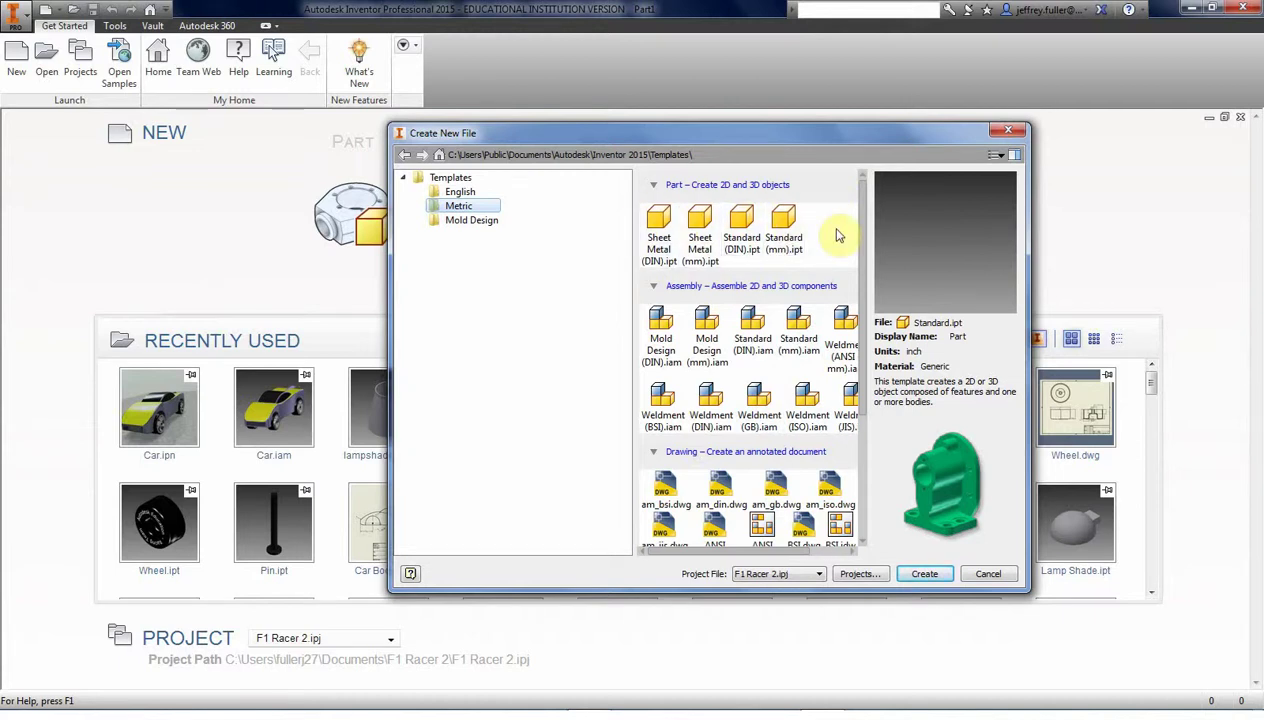
left_click(784, 222)
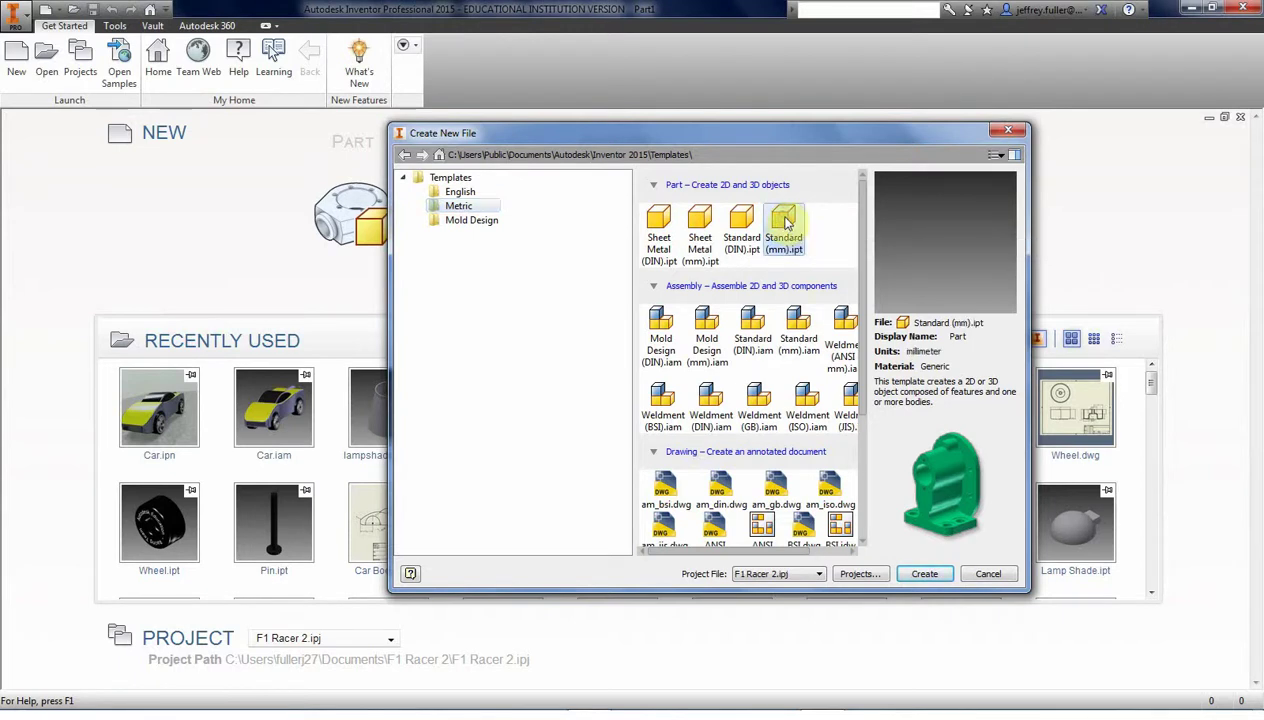
left_click(930, 576)
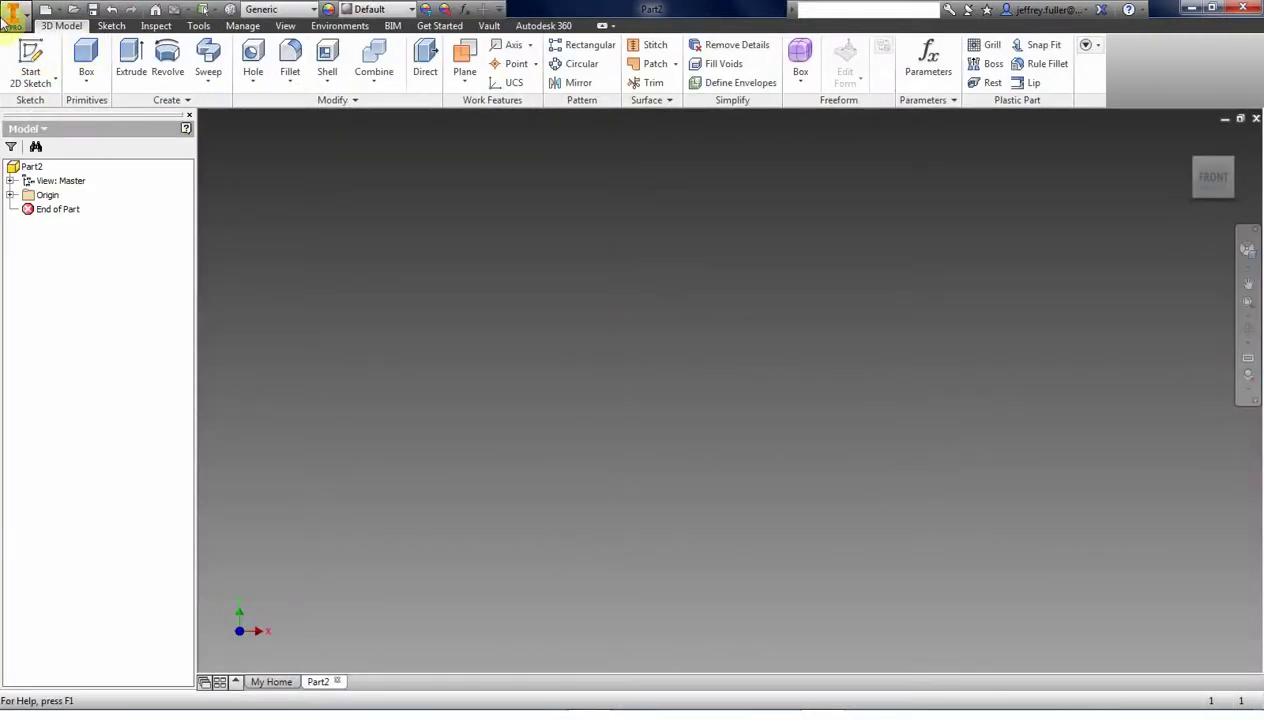
- Start a 2D sketch on the horizontal XZ origin plane
left_click(31, 56)
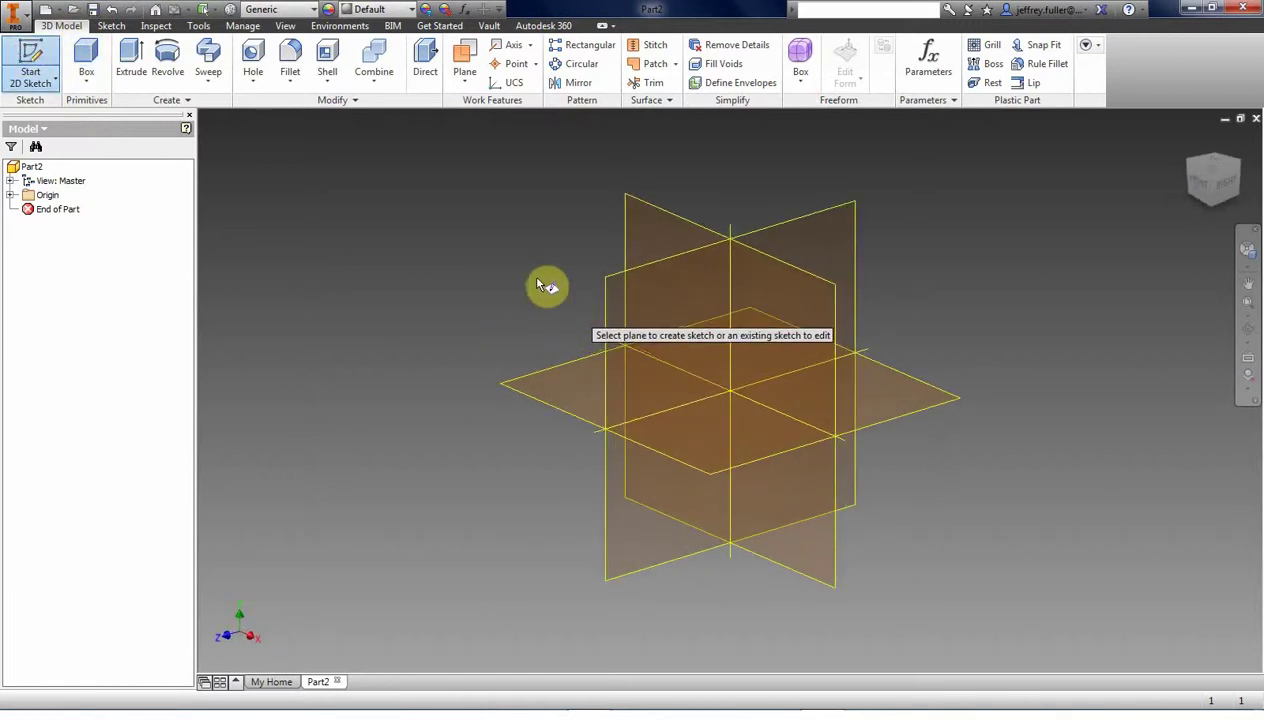
left_click(522, 390)
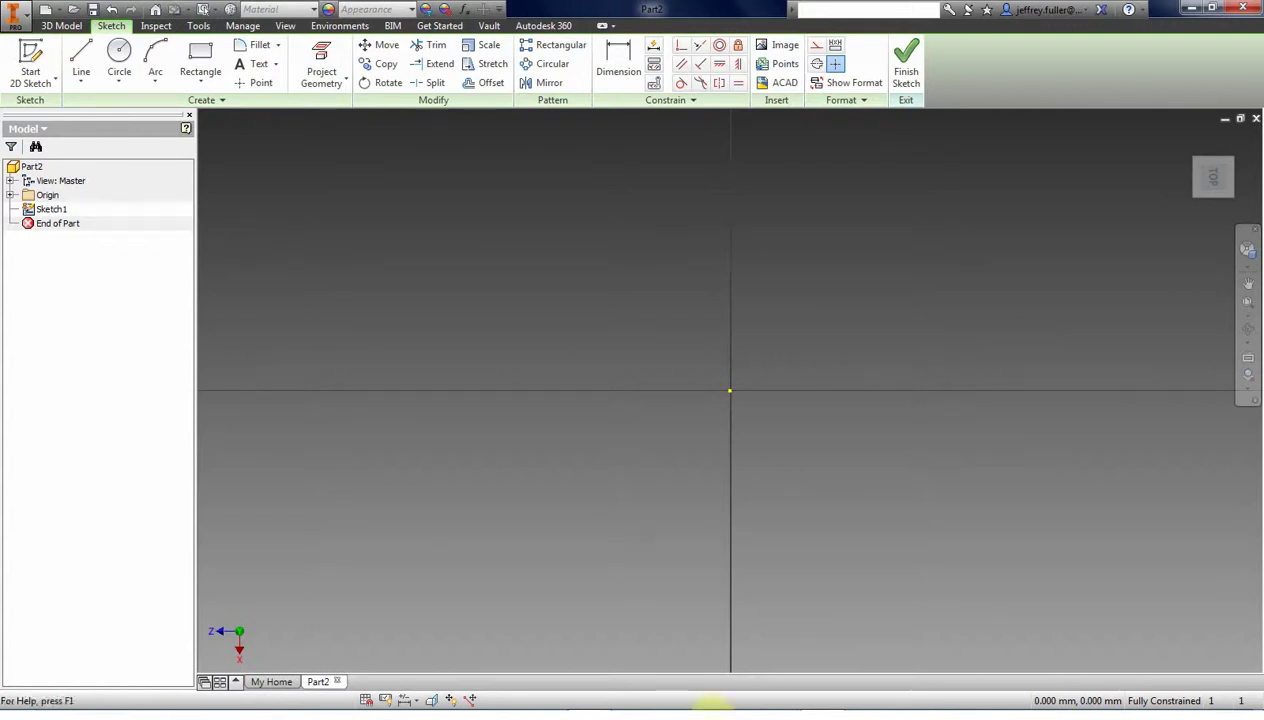
mouse_move(935, 705)
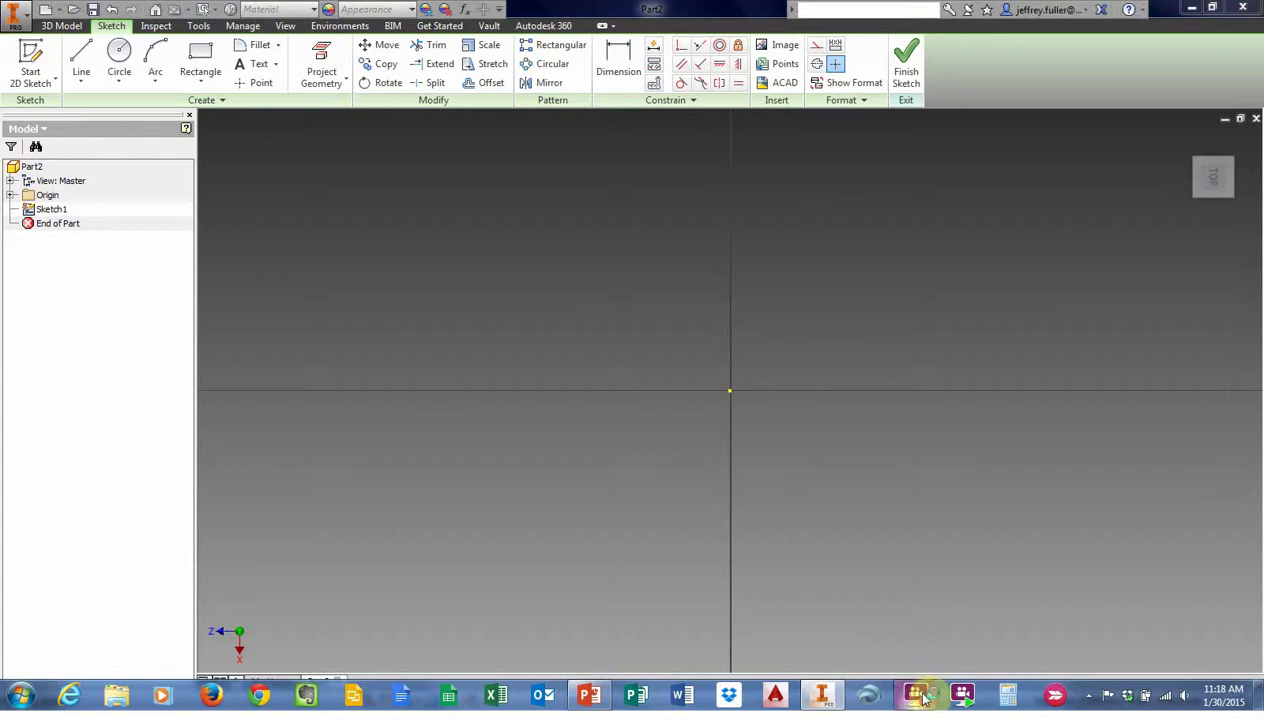